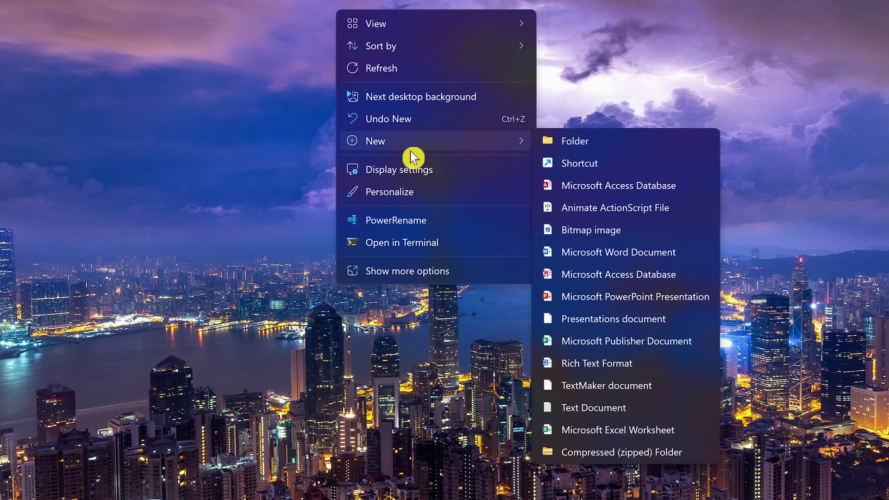
# Step: Create a new desktop shortcut with the target location 'shutdown /r /t 0'
pyautogui.click(577, 168)
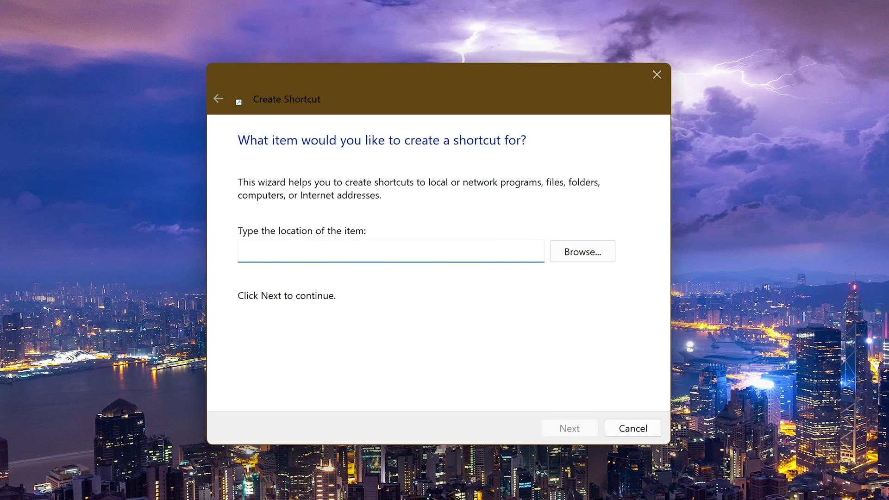
pyautogui.write('shutdown')
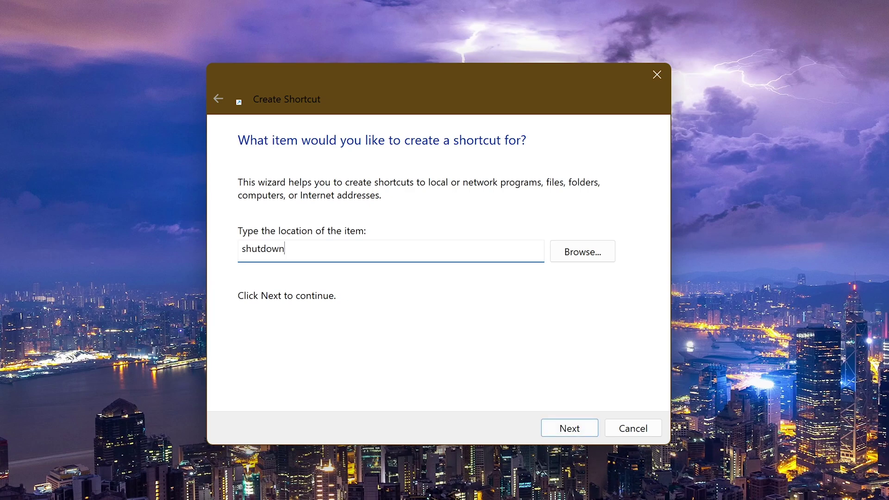
pyautogui.write(' /')
pyautogui.write('r /t 0')
# Step: Continue to the naming page and name the shortcut 'Restart'
pyautogui.click(570, 429)
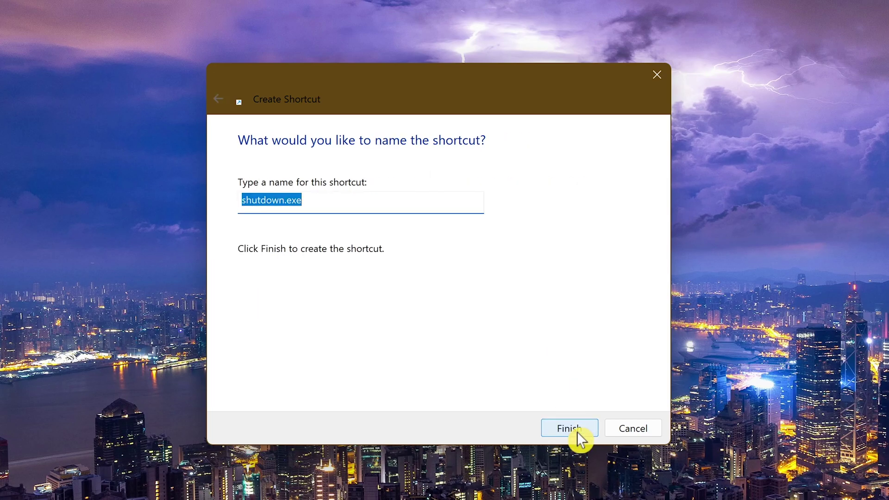
pyautogui.write('Restart')
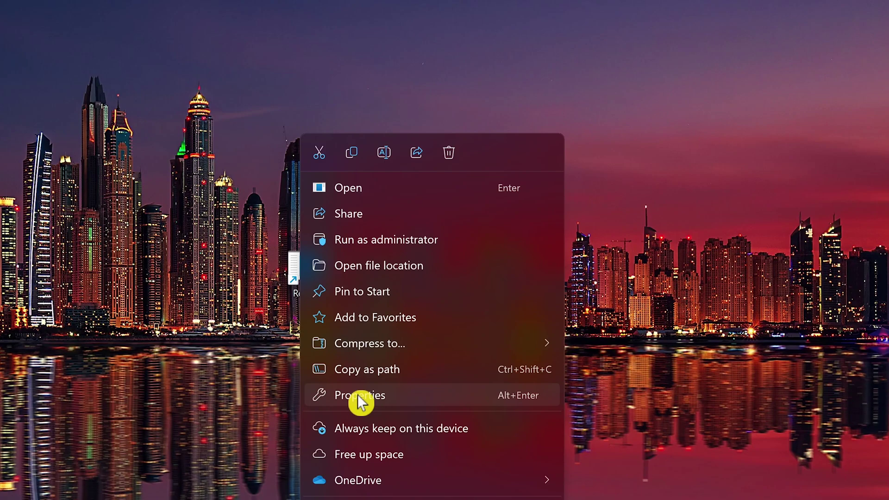
# Step: Change the Restart shortcut's icon to the green arrow from SHELL32.dll
pyautogui.click(357, 394)
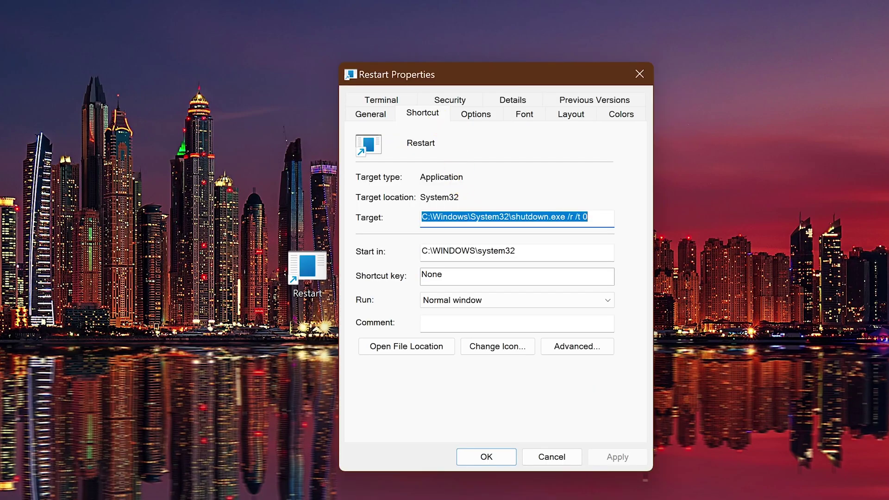
pyautogui.click(489, 350)
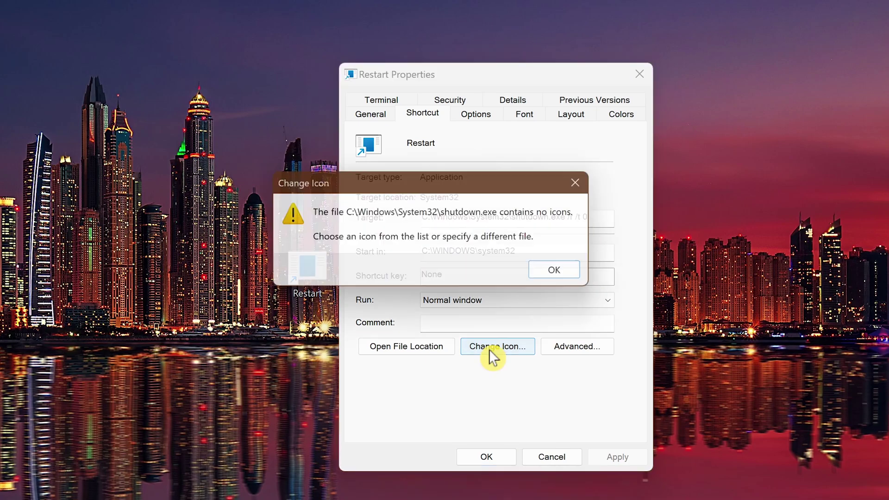
pyautogui.click(565, 273)
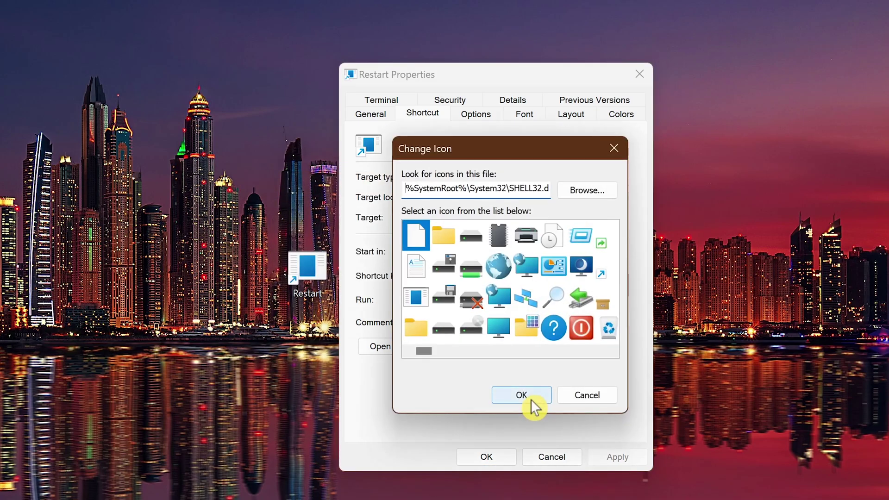
pyautogui.scroll(-2, 547, 307)
pyautogui.scroll(-5, 547, 308)
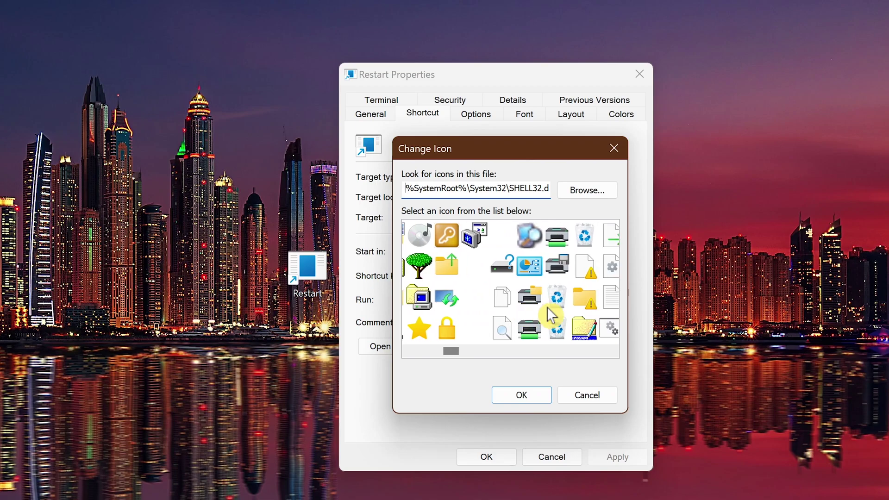
pyautogui.scroll(-4, 560, 299)
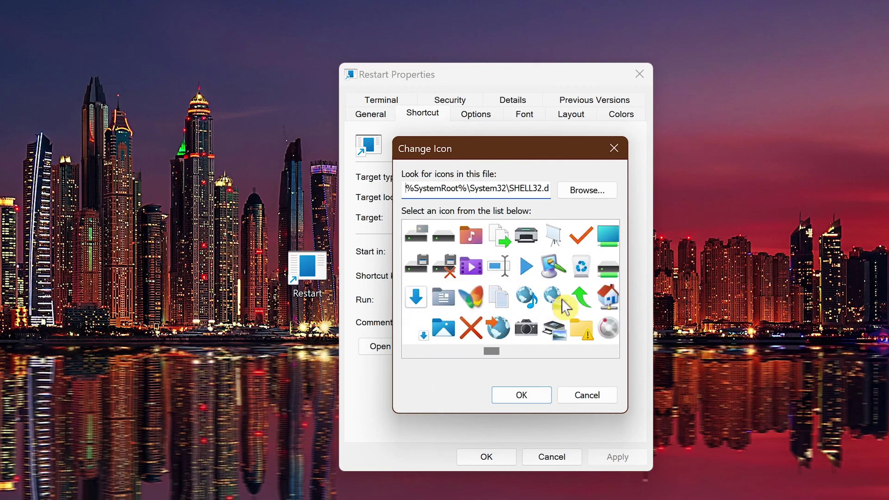
pyautogui.scroll(-4, 564, 305)
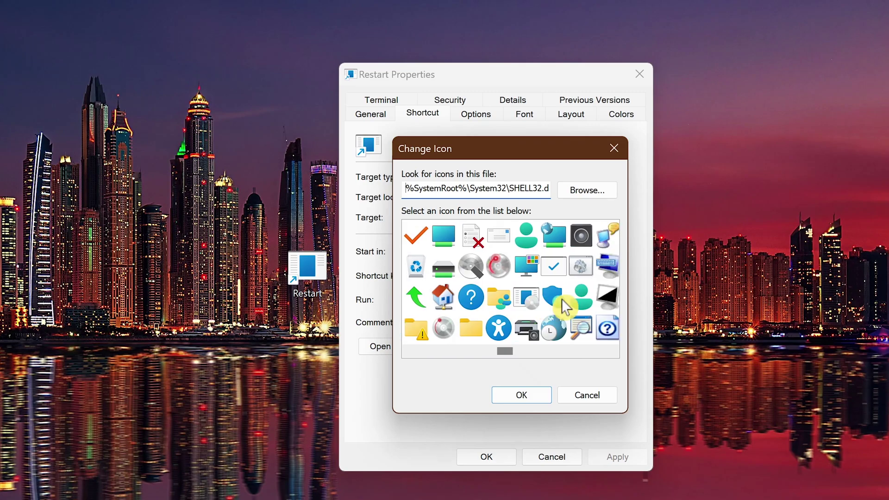
pyautogui.scroll(-3, 565, 305)
pyautogui.scroll(-8, 565, 307)
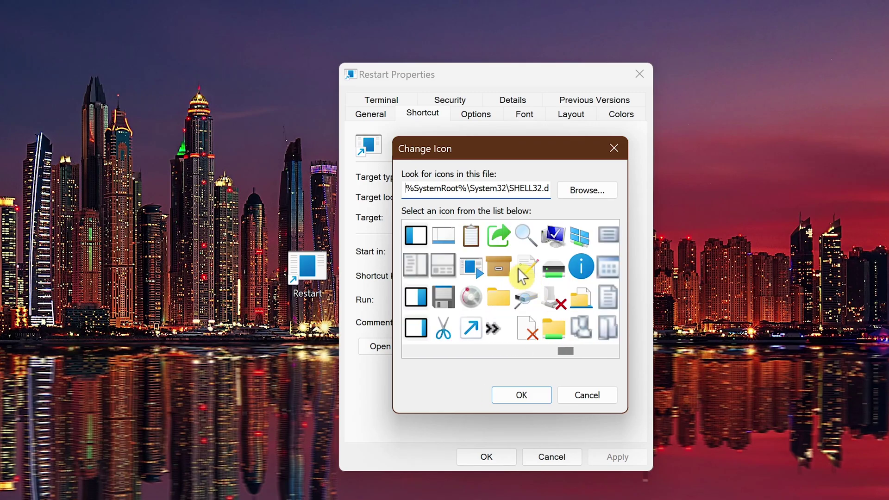
pyautogui.click(499, 235)
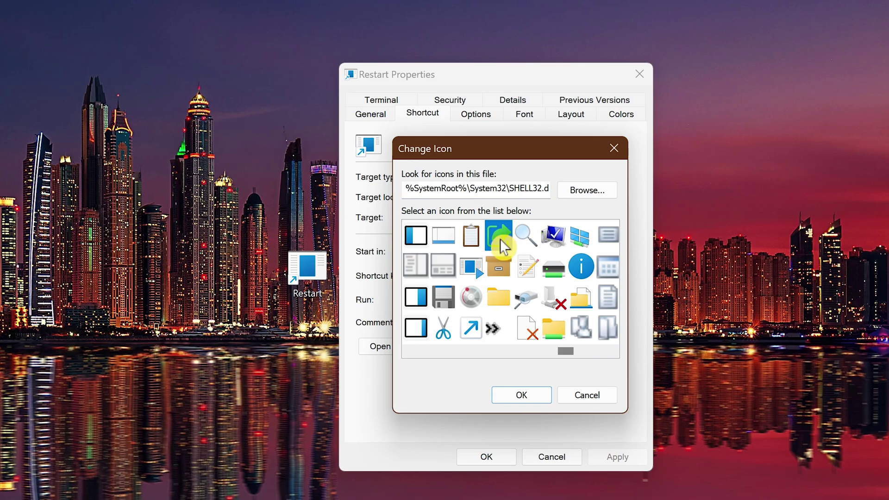
pyautogui.click(521, 396)
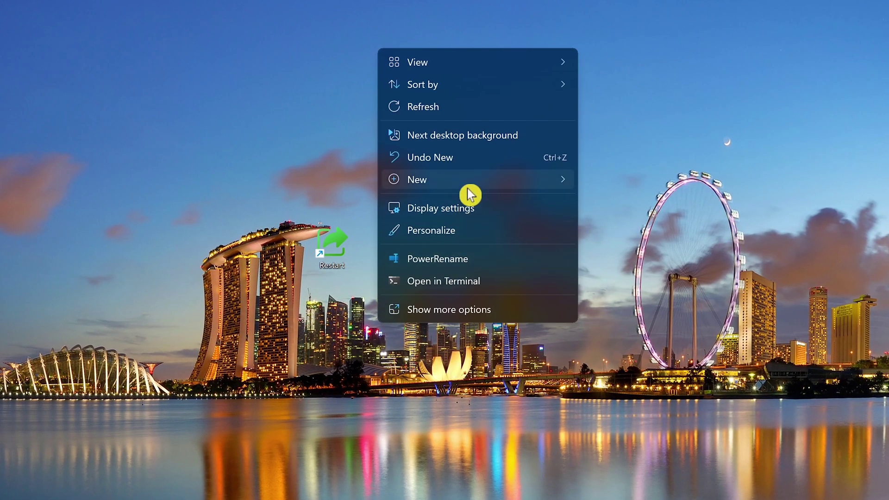
# Step: Create another shortcut with the location 'rundll32.exe powrprof.dll,SetSuspendState 0,1,0'
pyautogui.moveTo(468, 192)
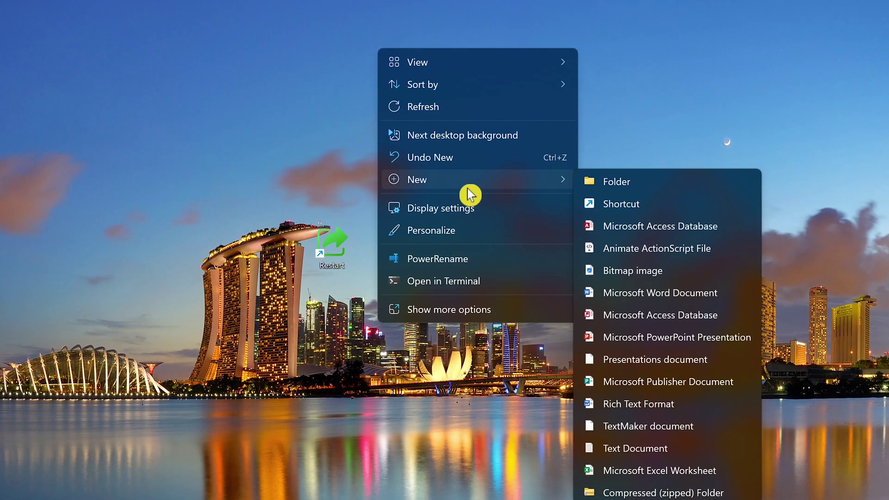
pyautogui.click(628, 209)
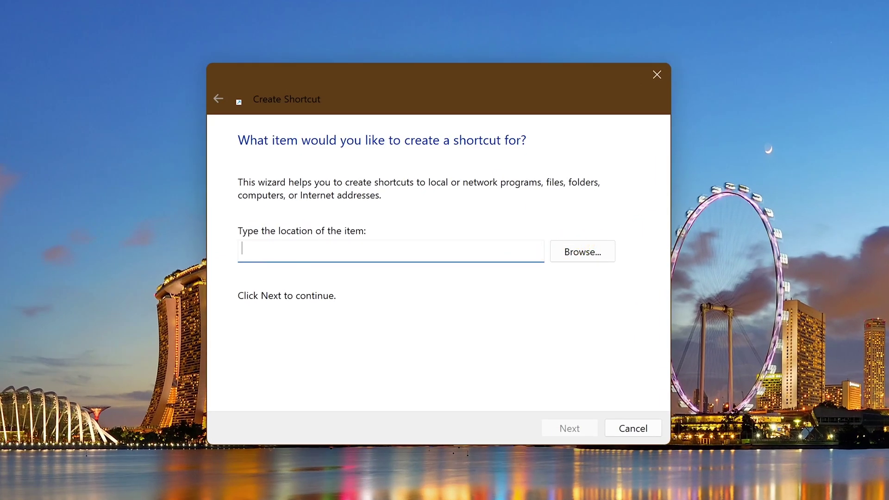
pyautogui.write('rundll32.exe powrprof.dll,SetSuspendState 0,1,0')
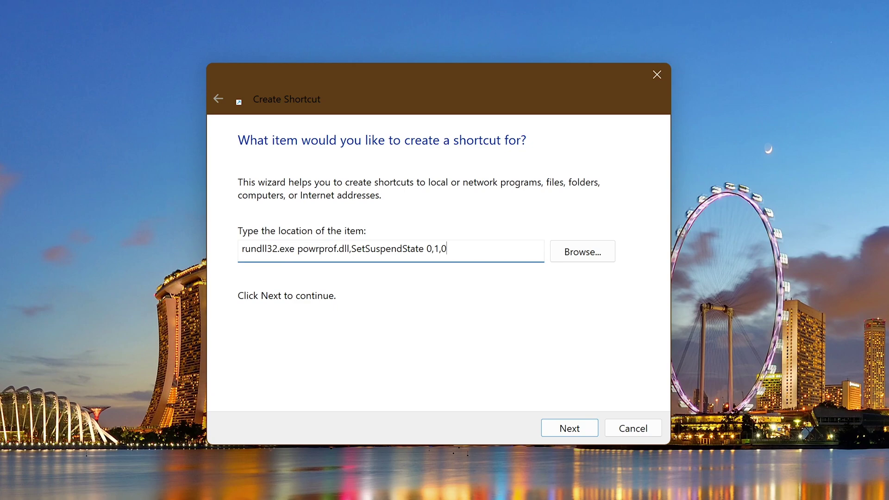
# Step: Name the second shortcut 'Sleep' and finish the wizard
pyautogui.click(579, 433)
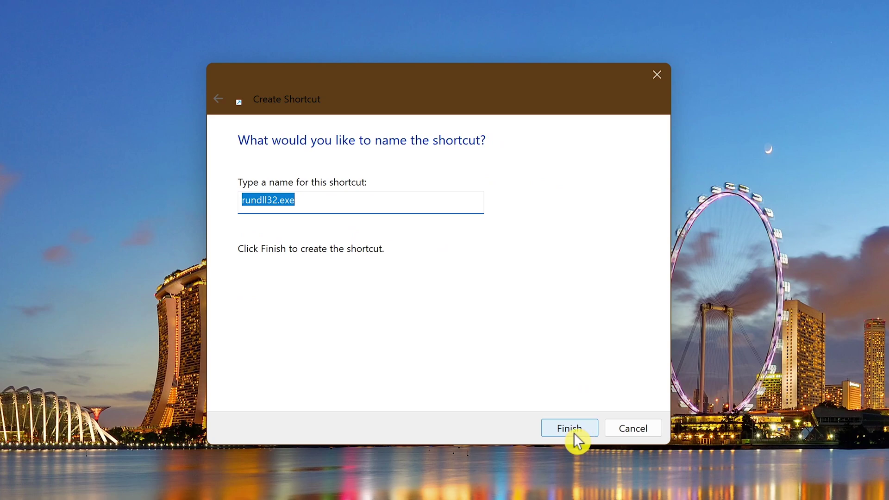
pyautogui.write('Sleep')
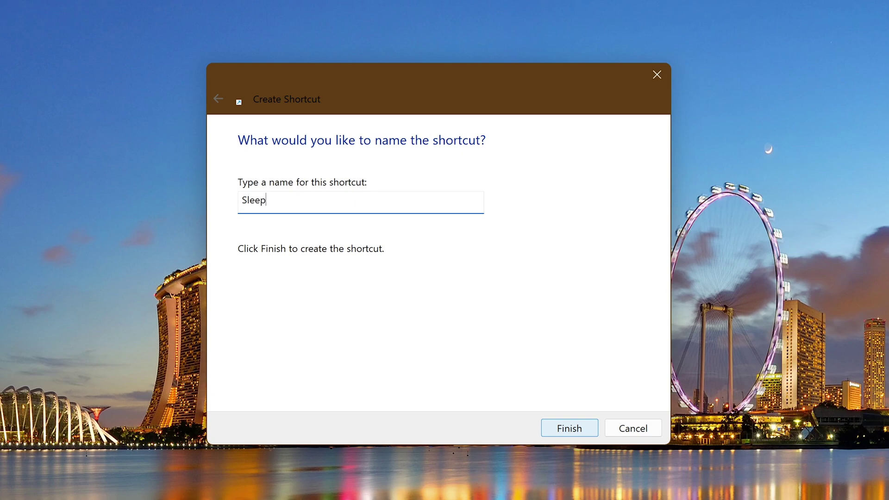
pyautogui.click(570, 431)
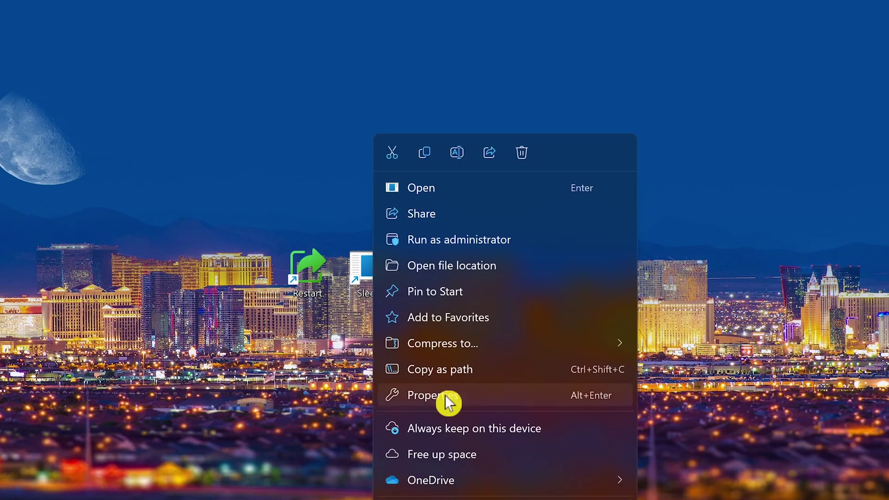
# Step: Choose the globe-and-clock SHELL32.dll icon in the Sleep shortcut's properties
pyautogui.click(446, 395)
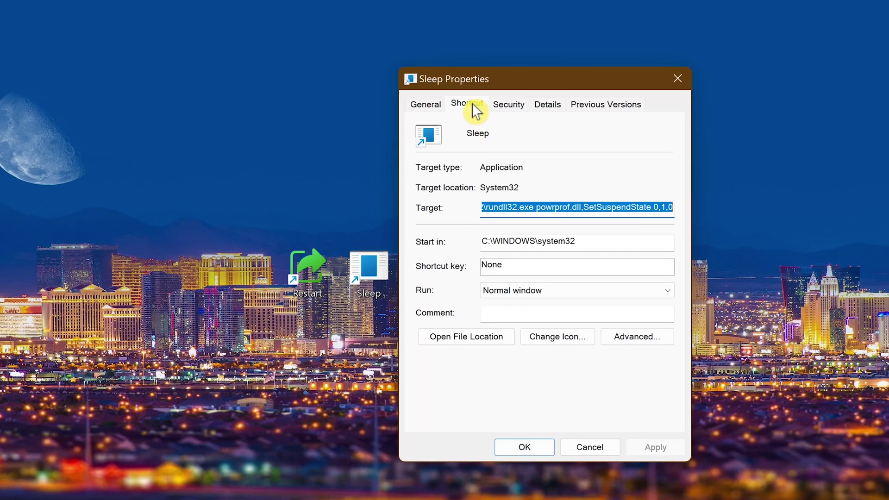
pyautogui.click(554, 340)
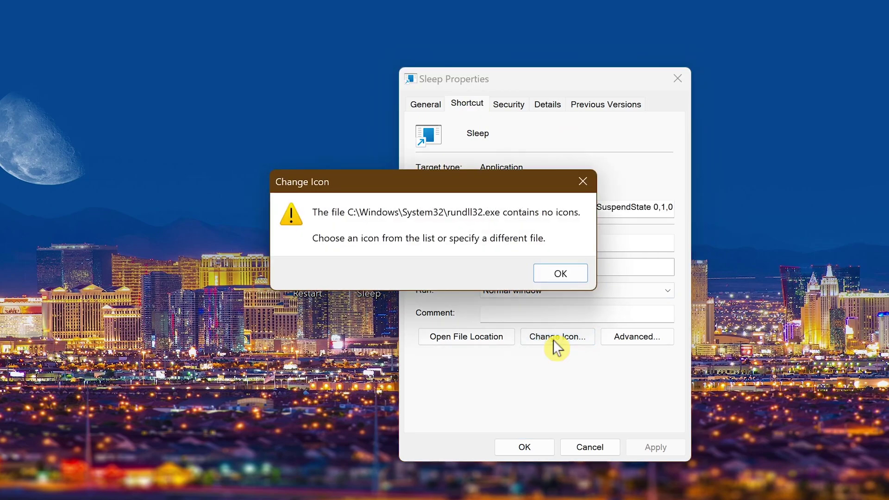
pyautogui.click(573, 275)
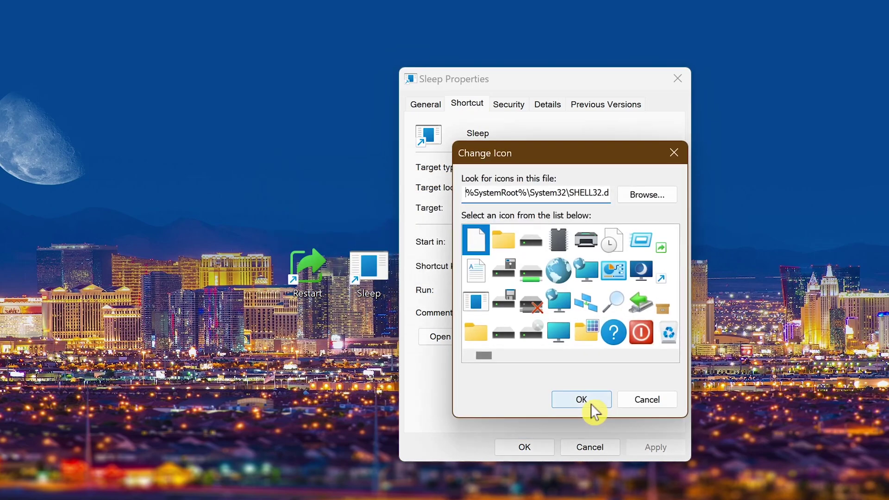
pyautogui.hscroll(5, 606, 306)
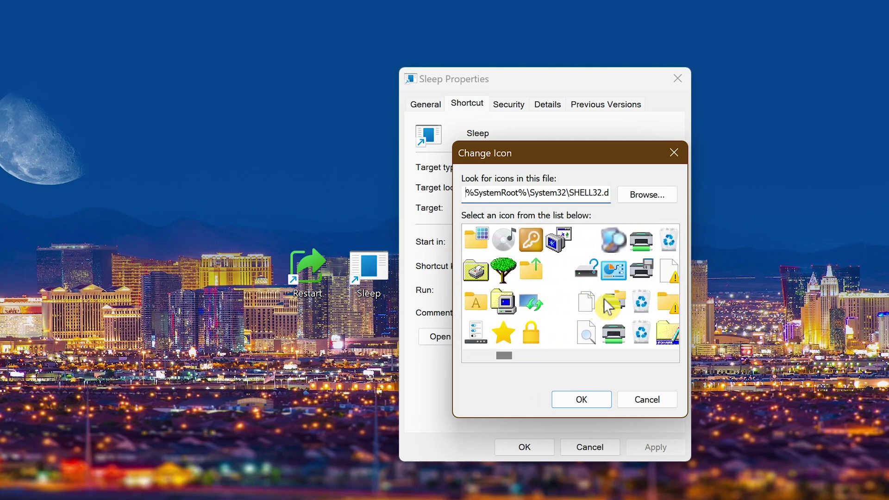
pyautogui.hscroll(5, 604, 299)
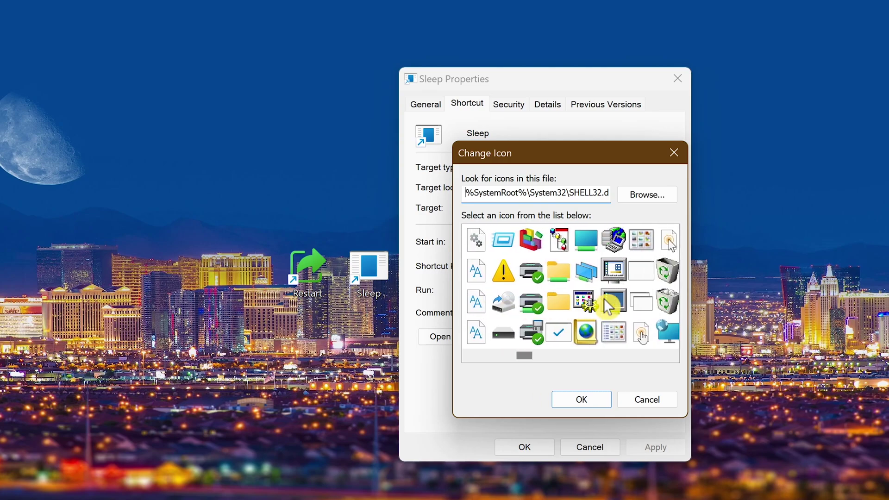
pyautogui.hscroll(5, 607, 307)
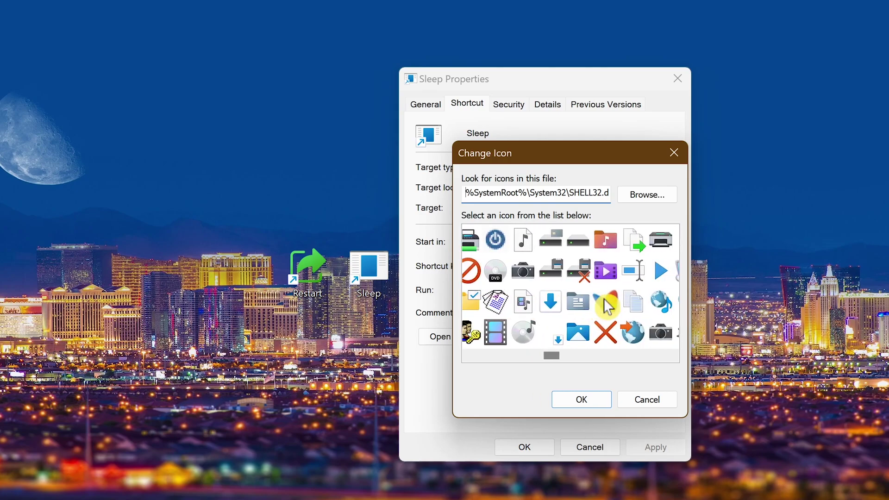
pyautogui.hscroll(2, 605, 297)
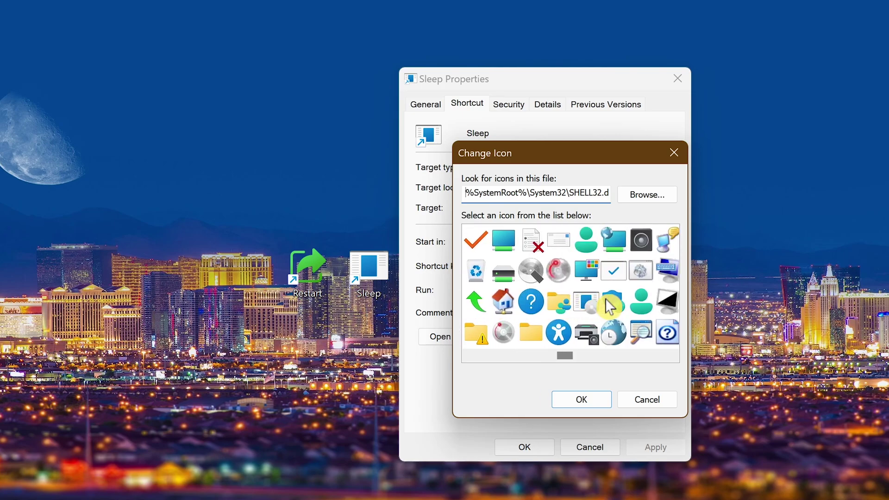
pyautogui.click(616, 336)
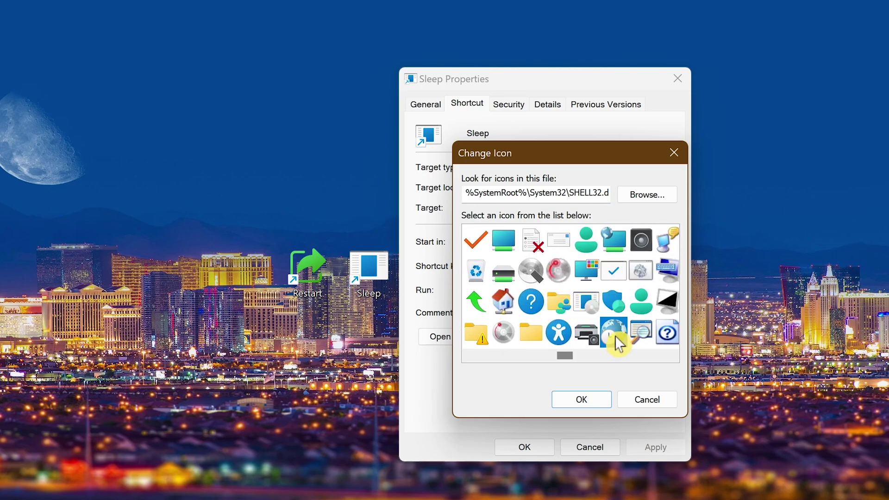
pyautogui.click(593, 400)
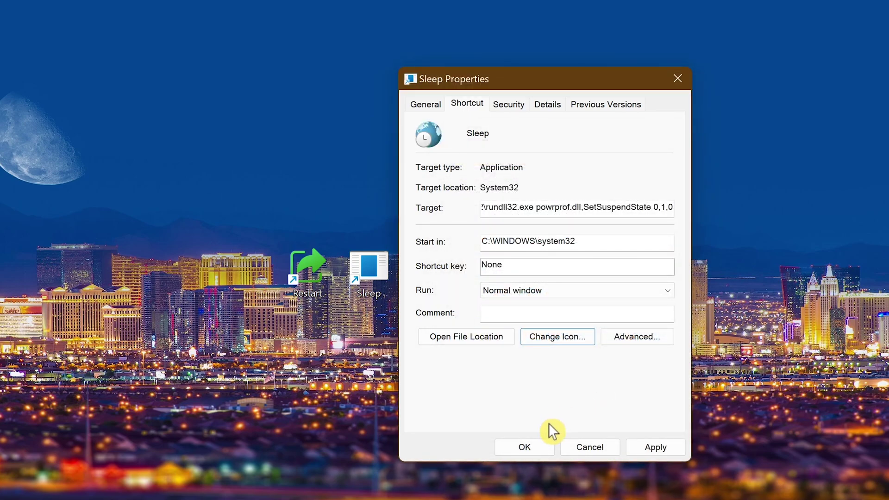